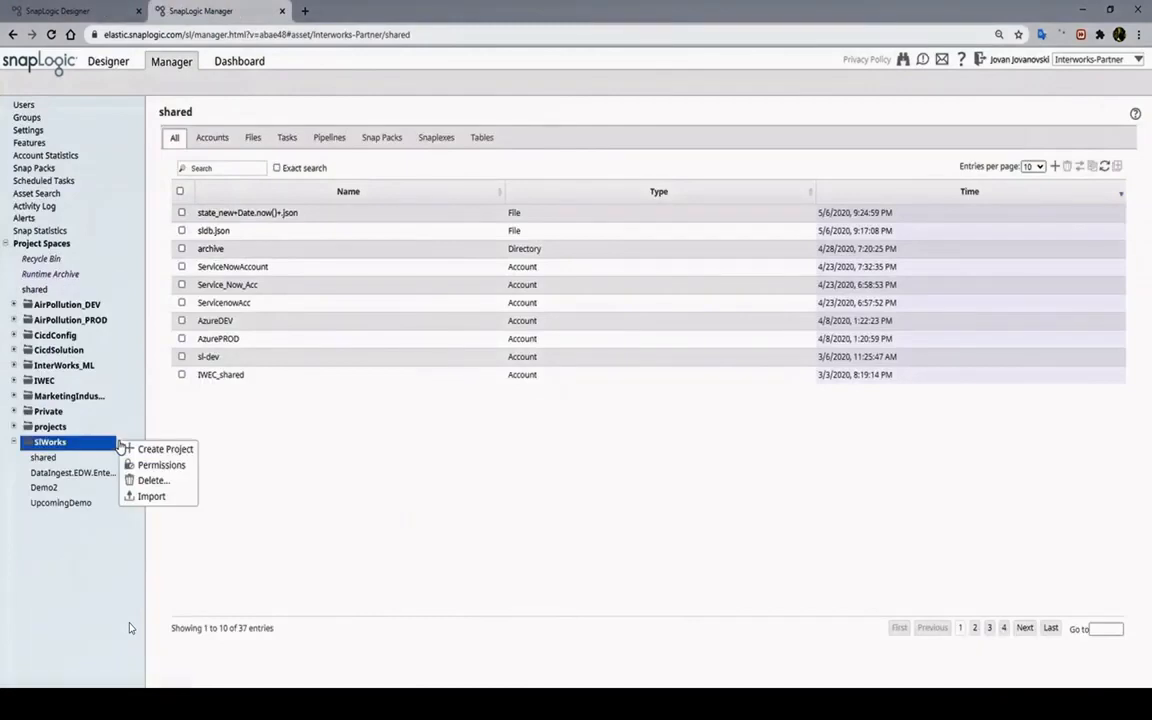
Step: Create a project named SupplyChain in the SlWorks project space
{"action": "left_click", "coordinate": [131, 452]}
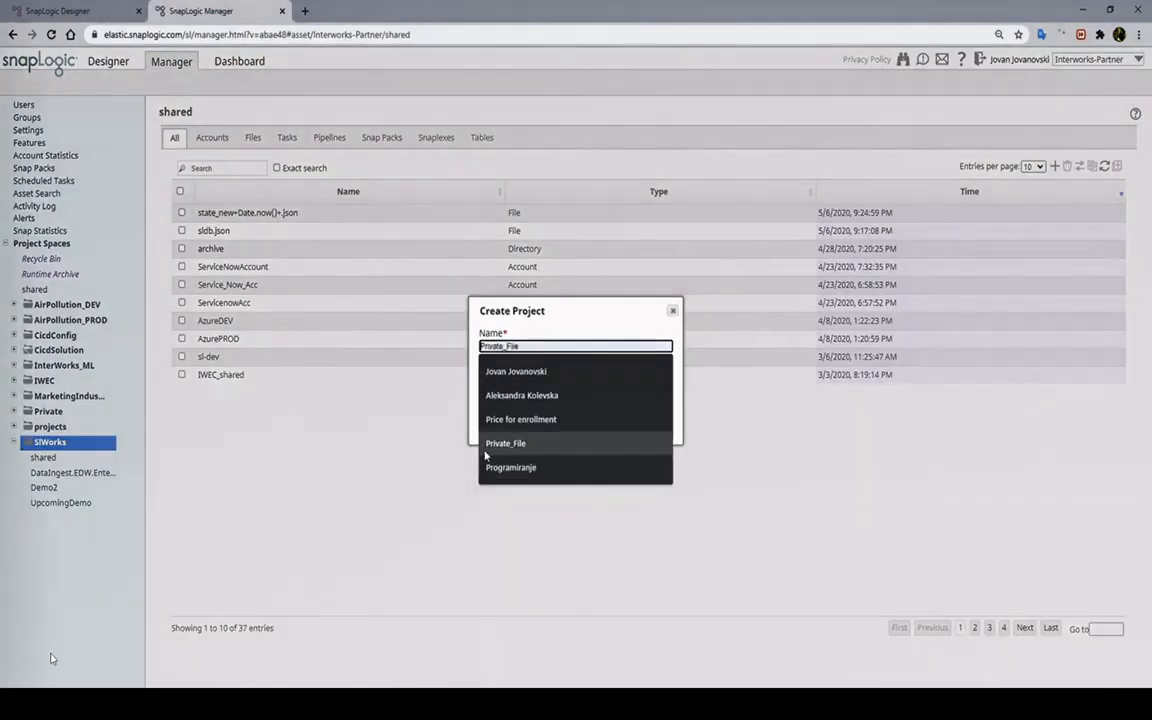
{"action": "type", "text": "SupplyChain"}
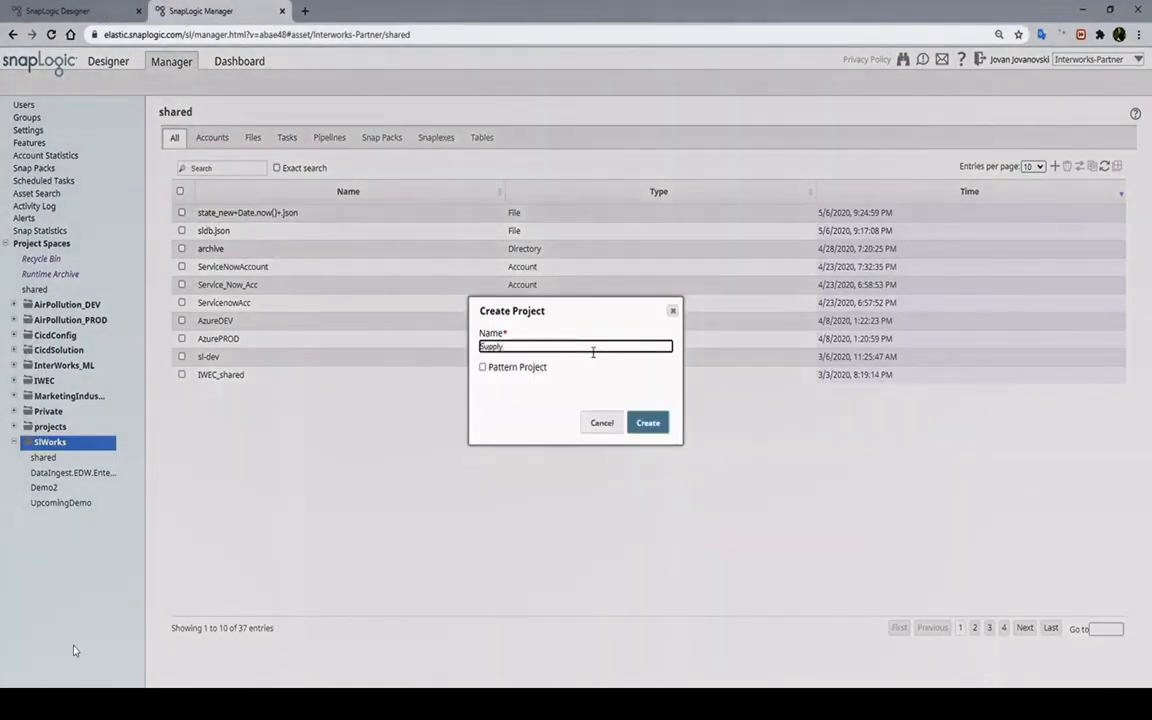
{"action": "left_click", "coordinate": [637, 421]}
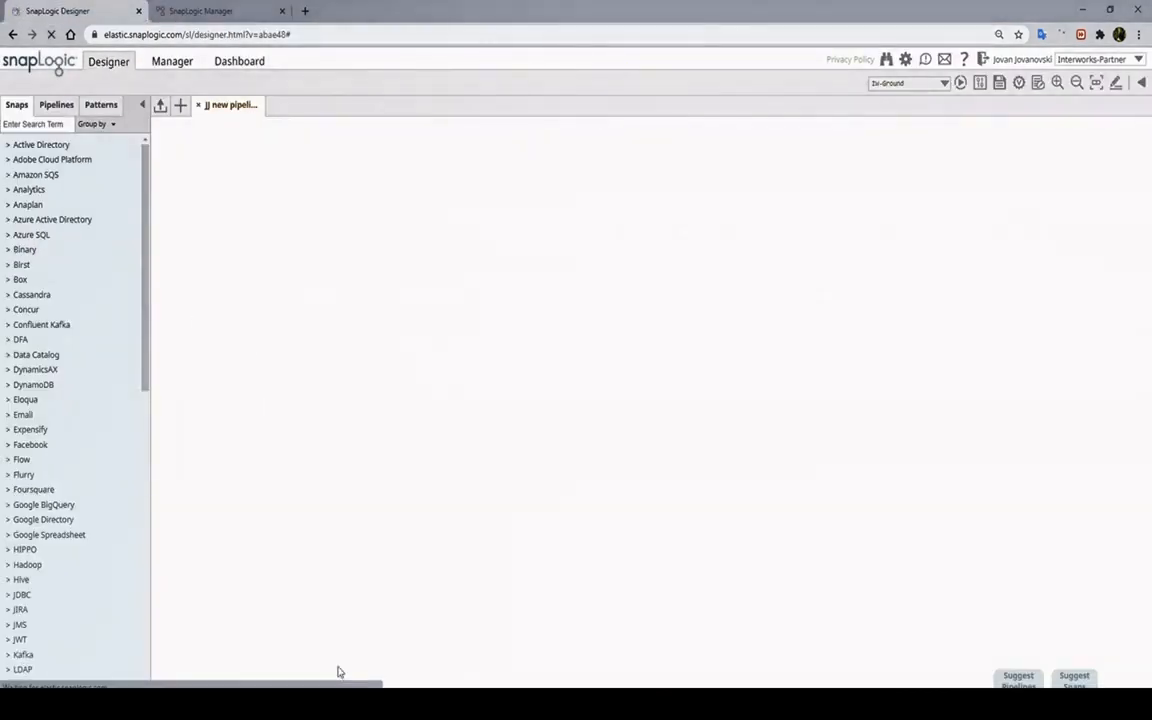
Step: Search the snaps for "pipeline" and place a Pipeline Execute snap on the empty canvas
{"action": "left_click", "coordinate": [50, 105]}
{"action": "left_click", "coordinate": [17, 105]}
{"action": "left_click", "coordinate": [40, 123]}
{"action": "type", "text": "pipeline"}
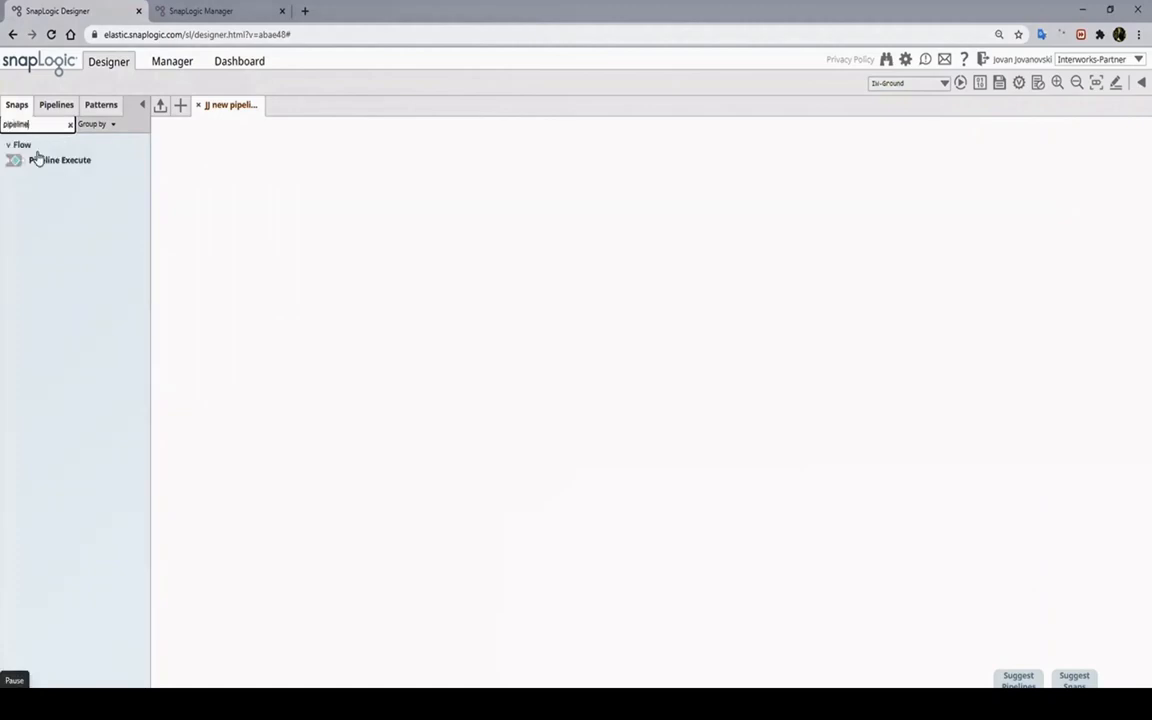
{"action": "left_click_drag", "start_coordinate": [35, 158], "coordinate": [212, 318]}
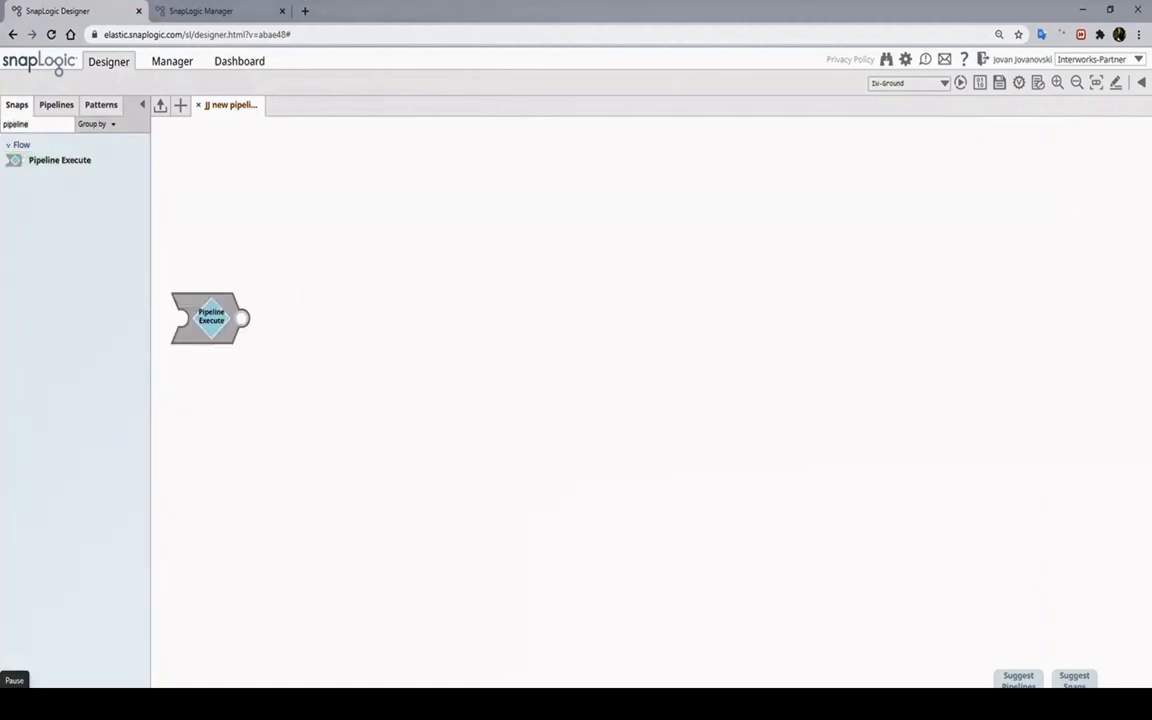
Step: Label the Pipeline Execute snap "Read Time Periods MySQL"
{"action": "left_click", "coordinate": [211, 322]}
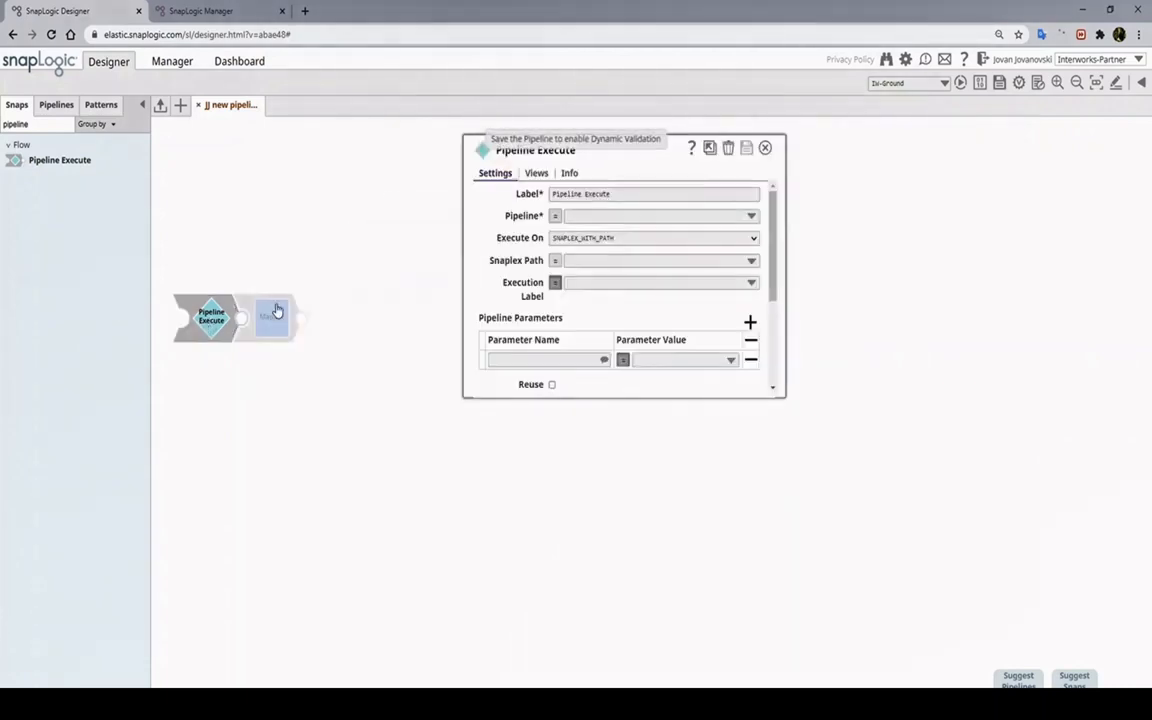
{"action": "triple_click", "coordinate": [600, 193]}
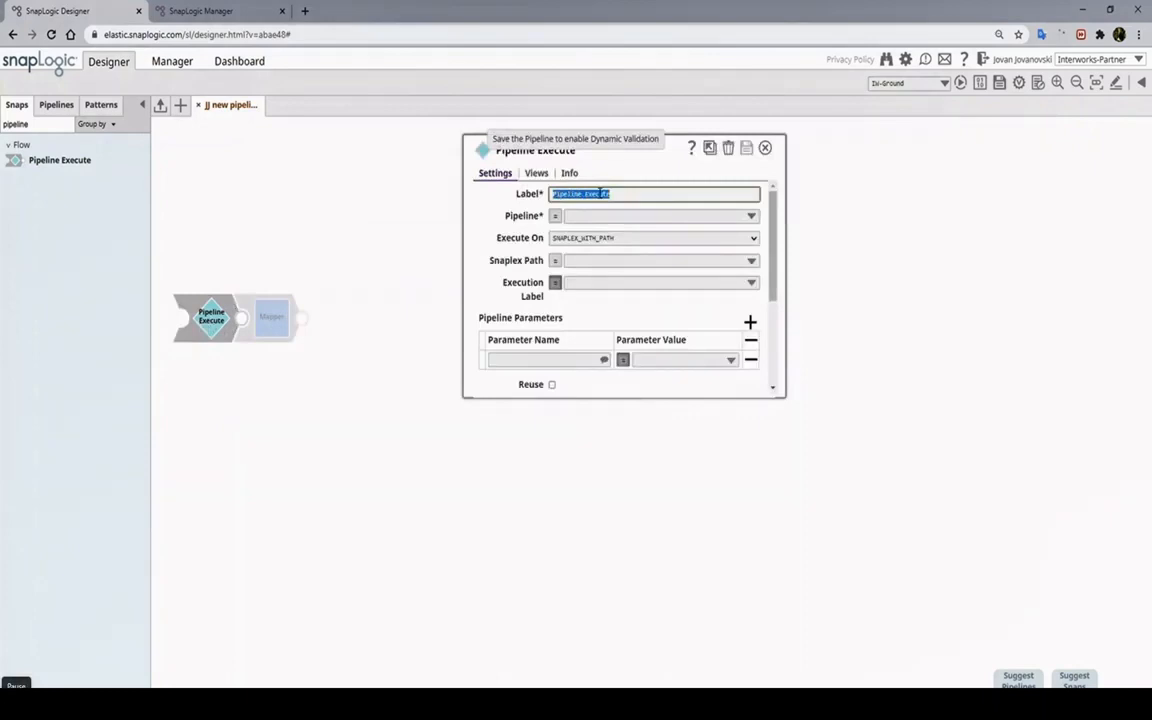
{"action": "type", "text": "Read Time PErios"}
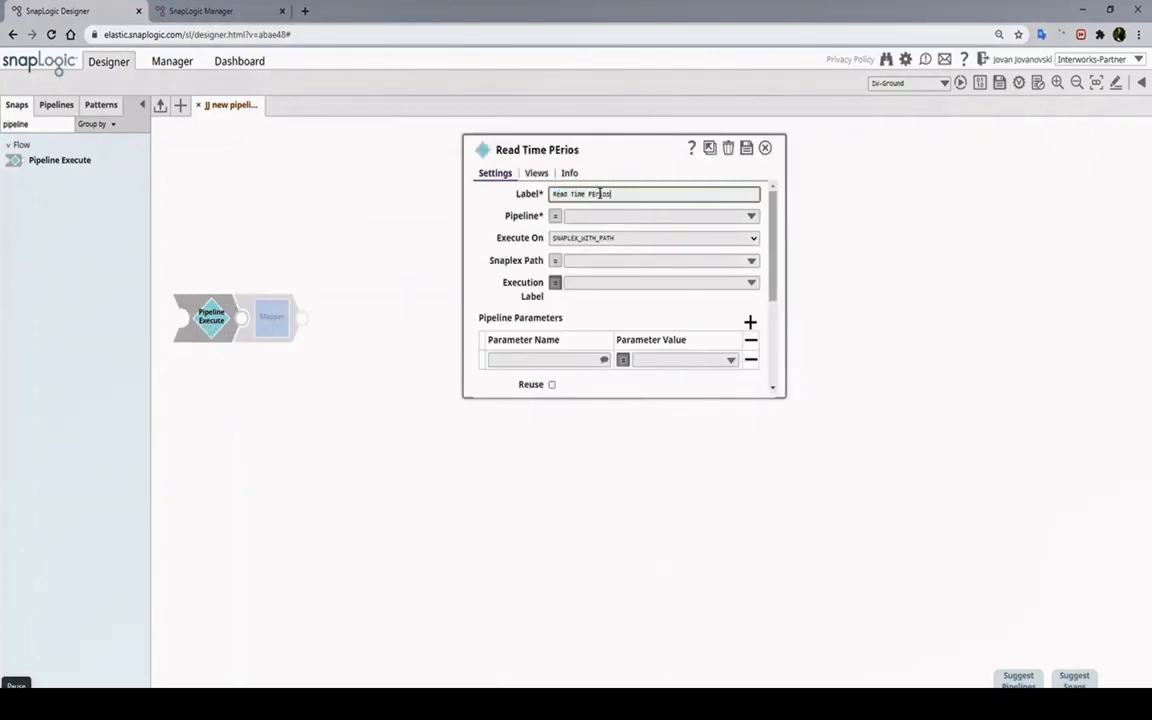
{"action": "key", "text": "BackSpace"}
{"action": "key", "text": "BackSpace"}
{"action": "key", "text": "BackSpace"}
{"action": "key", "text": "BackSpace"}
{"action": "key", "text": "BackSpace"}
{"action": "type", "text": "eriods MySQL"}
Step: Set the pipeline executed by the Read Time Periods MySQL snap to 02_p1_TimePeriodsMySQL
{"action": "scroll", "coordinate": [700, 340], "scroll_direction": "down", "scroll_amount": 3}
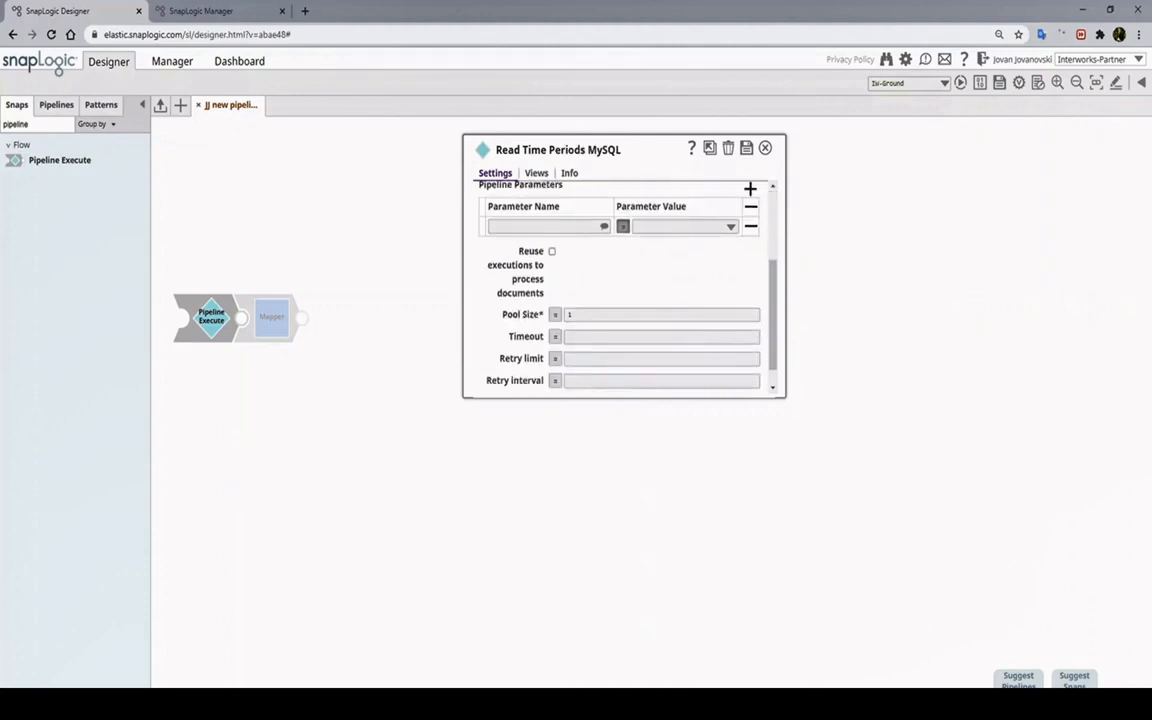
{"action": "scroll", "coordinate": [617, 314], "scroll_direction": "up", "scroll_amount": 3}
{"action": "left_click", "coordinate": [596, 216]}
{"action": "type", "text": "02_"}
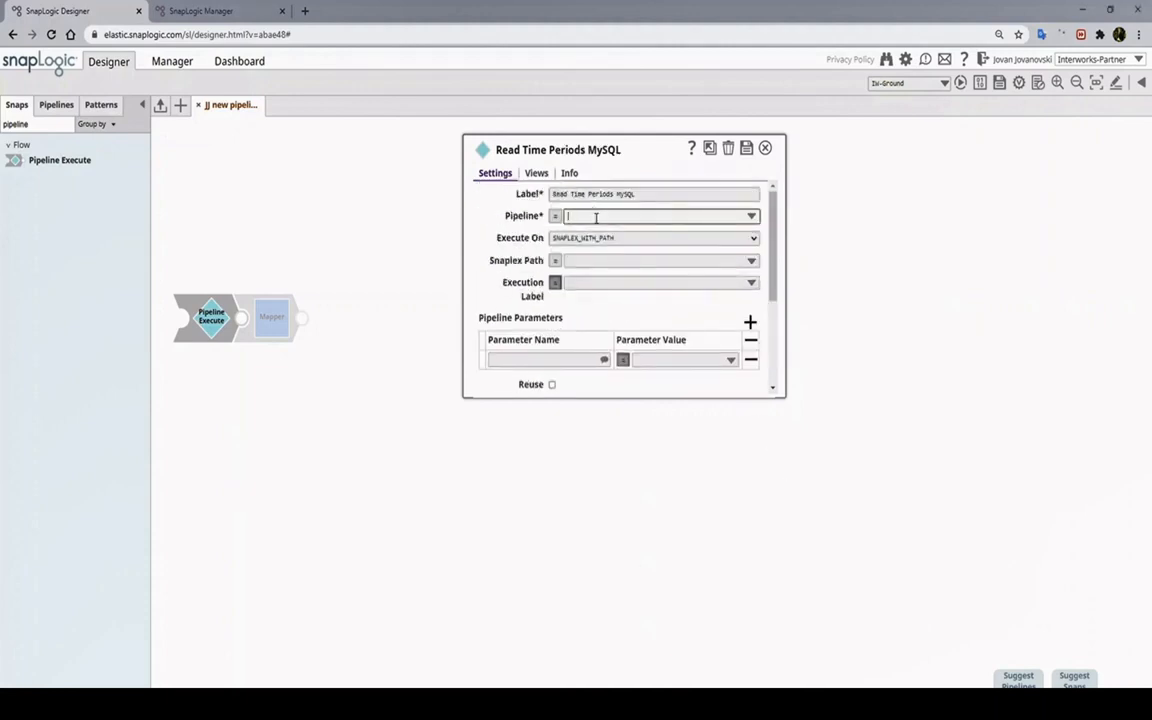
{"action": "type", "text": "01_TimePeriodsMySQL"}
Step: Remove the input view from the Read Time Periods MySQL snap and save its settings
{"action": "left_click", "coordinate": [569, 173]}
{"action": "left_click", "coordinate": [547, 177]}
{"action": "left_click", "coordinate": [609, 294]}
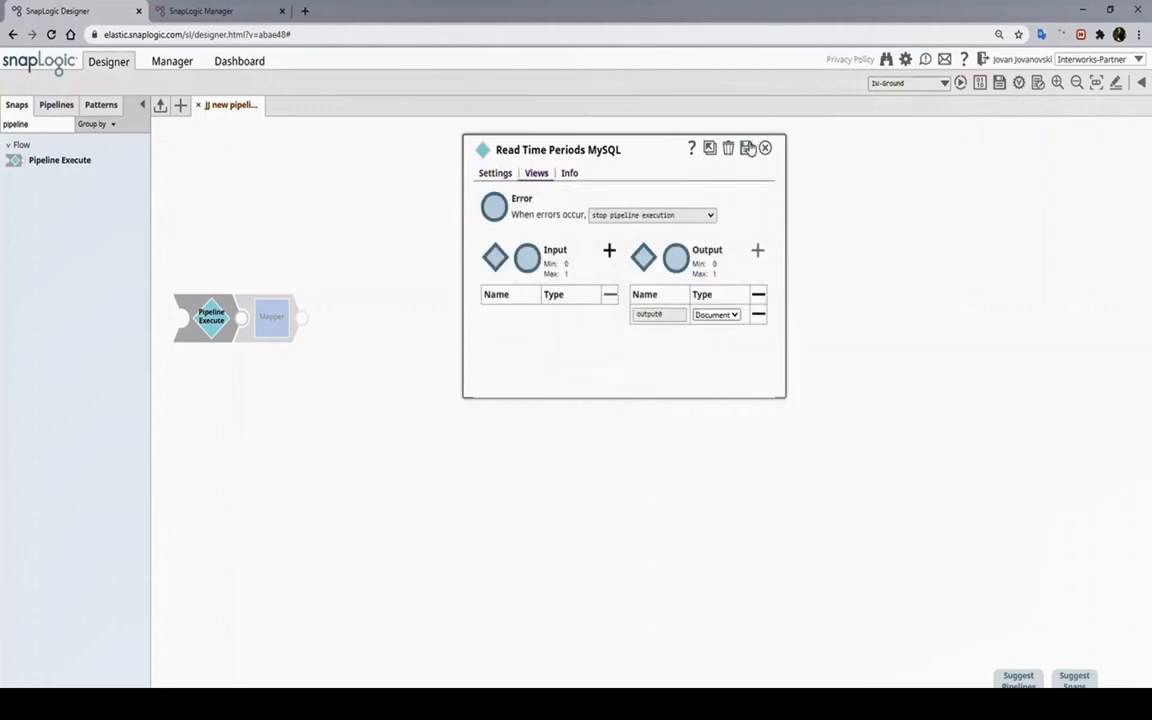
{"action": "left_click", "coordinate": [746, 148]}
{"action": "left_click", "coordinate": [765, 148]}
Step: Rename the pipeline as 01_p1_MainSupplyChain in its properties
{"action": "left_click", "coordinate": [1038, 84]}
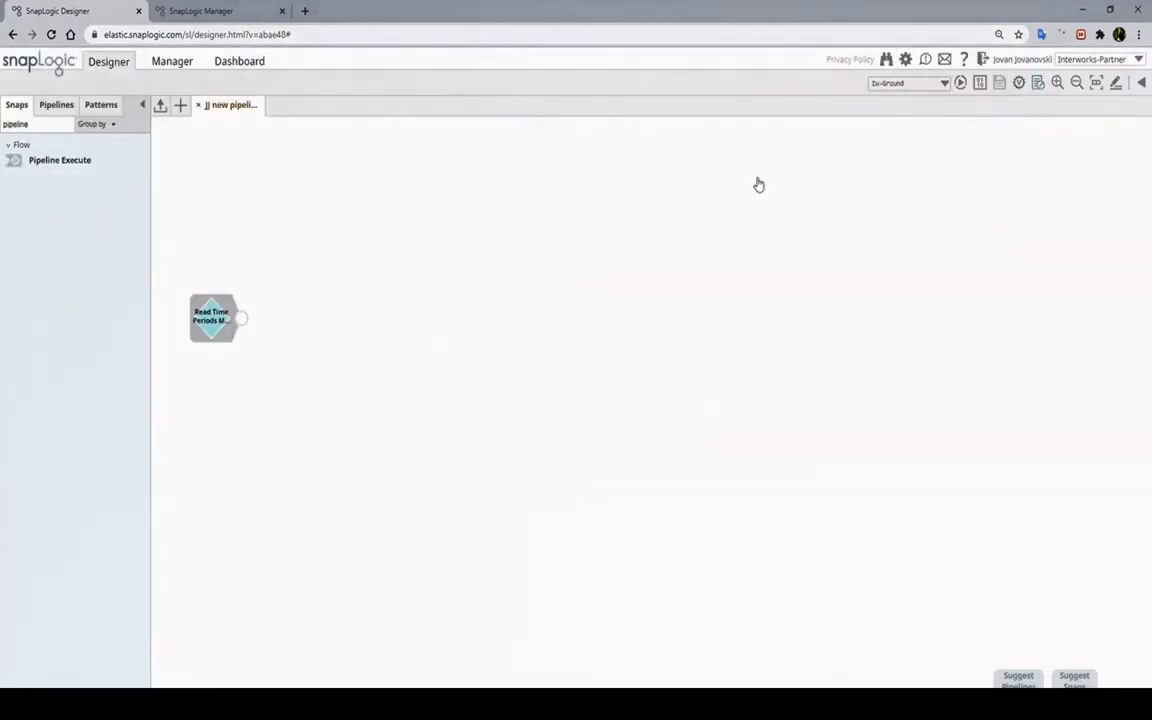
{"action": "triple_click", "coordinate": [580, 252]}
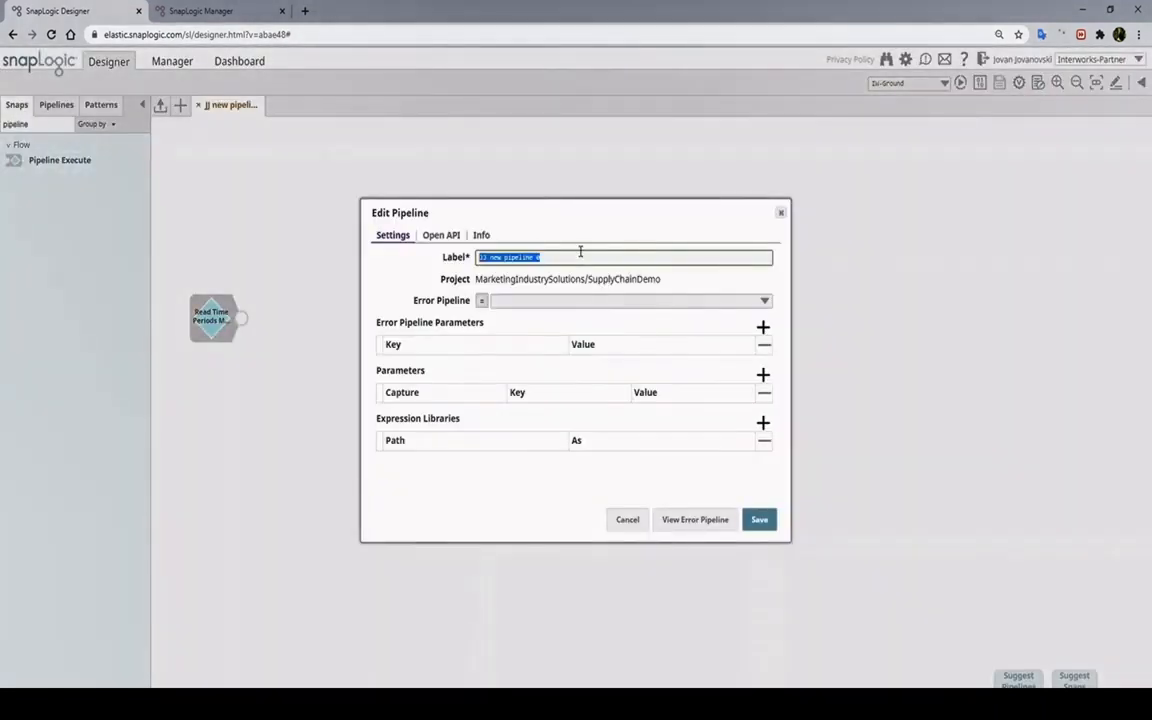
{"action": "type", "text": "B1_P1_R"}
{"action": "type", "text": "e"}
{"action": "left_click_drag", "start_coordinate": [488, 257], "coordinate": [456, 258]}
{"action": "left_click", "coordinate": [522, 258]}
{"action": "key", "text": "BackSpace"}
{"action": "type", "text": "ainSupplyChain"}
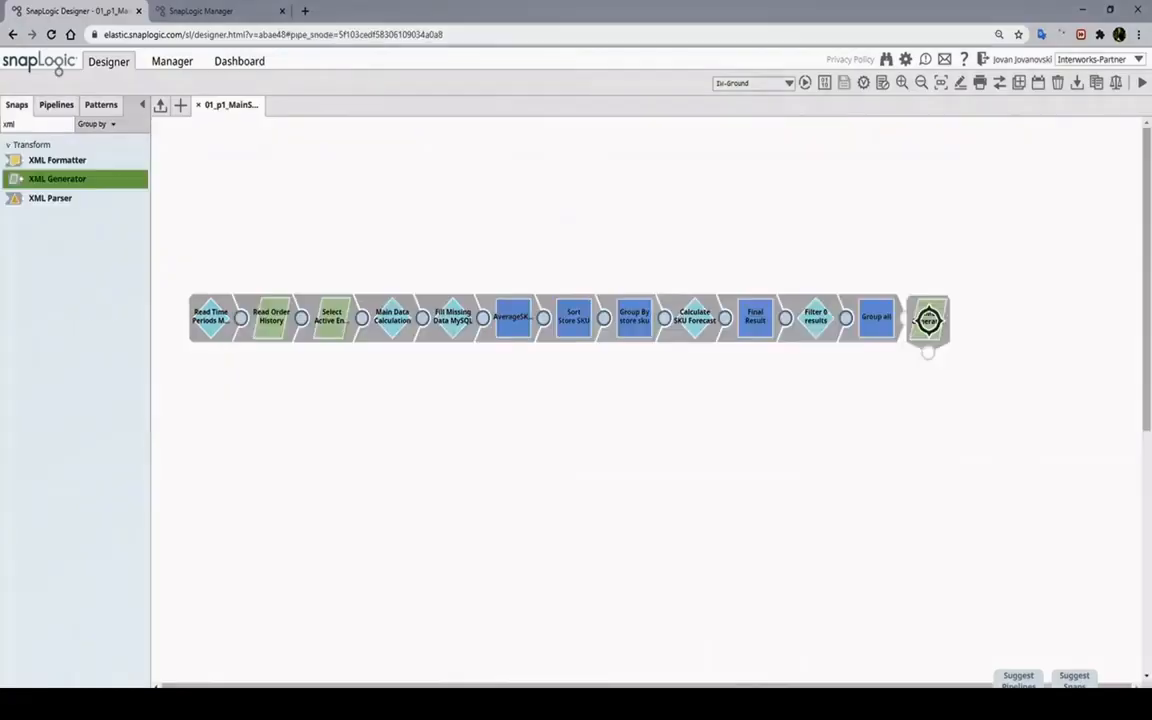
Step: Place an XML Generator after Group all and enter a SupplyBackOffice template looping over $group with CreationDate, Store, SKUNo and Quantity
{"action": "mouse_move", "coordinate": [928, 320]}
{"action": "left_mouse_down"}
{"action": "mouse_move", "coordinate": [789, 334]}
{"action": "mouse_move", "coordinate": [938, 318]}
{"action": "left_mouse_up"}
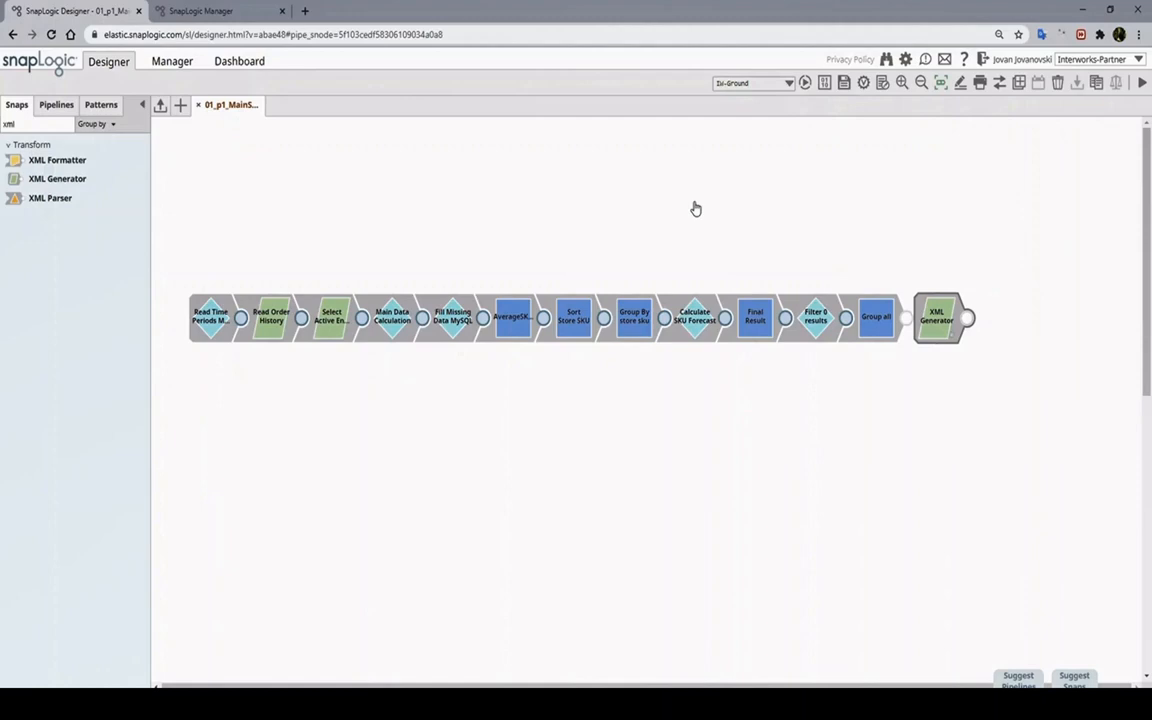
{"action": "left_click", "coordinate": [537, 172]}
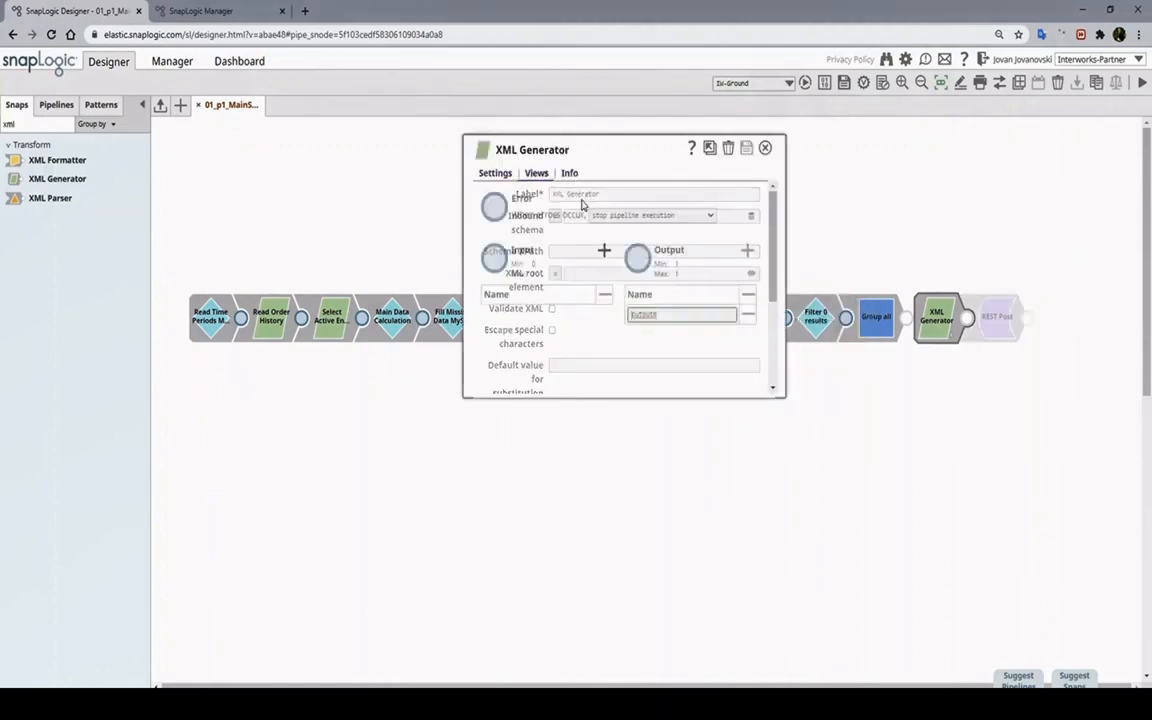
{"action": "left_click", "coordinate": [496, 173]}
{"action": "scroll", "coordinate": [609, 330], "scroll_direction": "down", "scroll_amount": 3}
{"action": "left_click", "coordinate": [612, 356]}
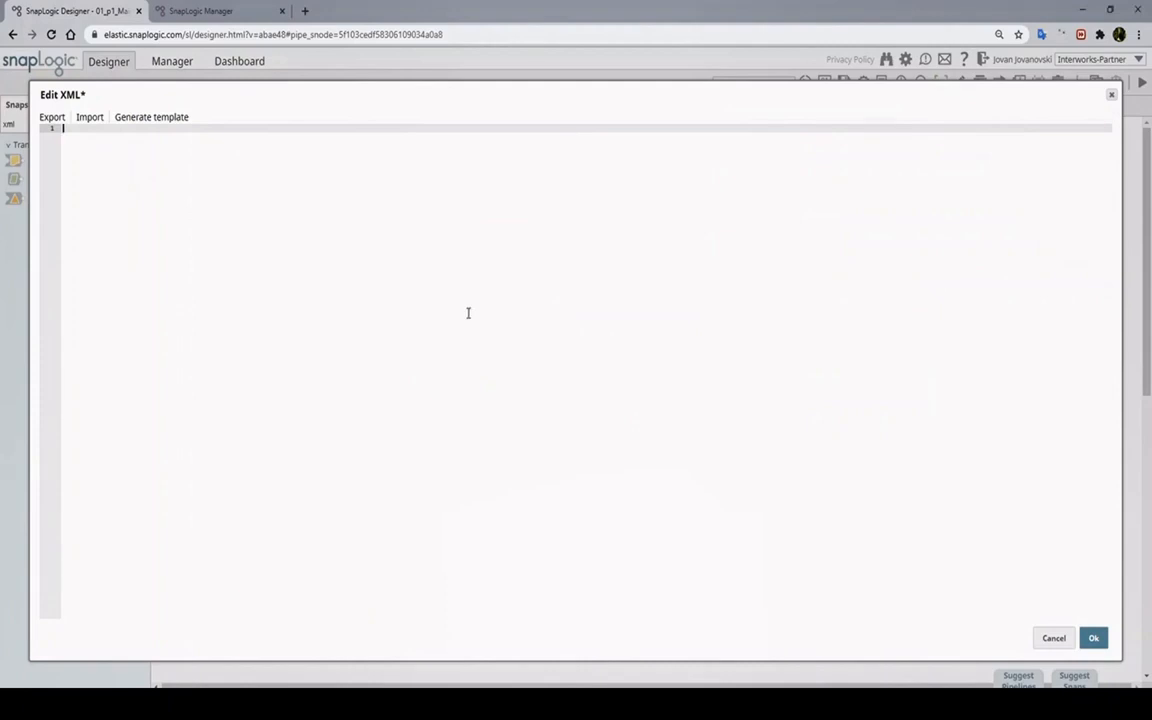
{"action": "type", "text": "<SupplyBackOffice>     <Transactions>         #foreach($i in $group)         <Transaction>             <CreationDate>$i.TimeStamp</CreationDate>             <Store>$i.Store</Store>             <SKUNo>$i.SKU</SKUNo>             <Quantity>$i.FormulaResult</Quantity>         </Transaction>         #end     </Transactions> </SupplyBackOffice>"}
{"action": "double_click", "coordinate": [122, 180]}
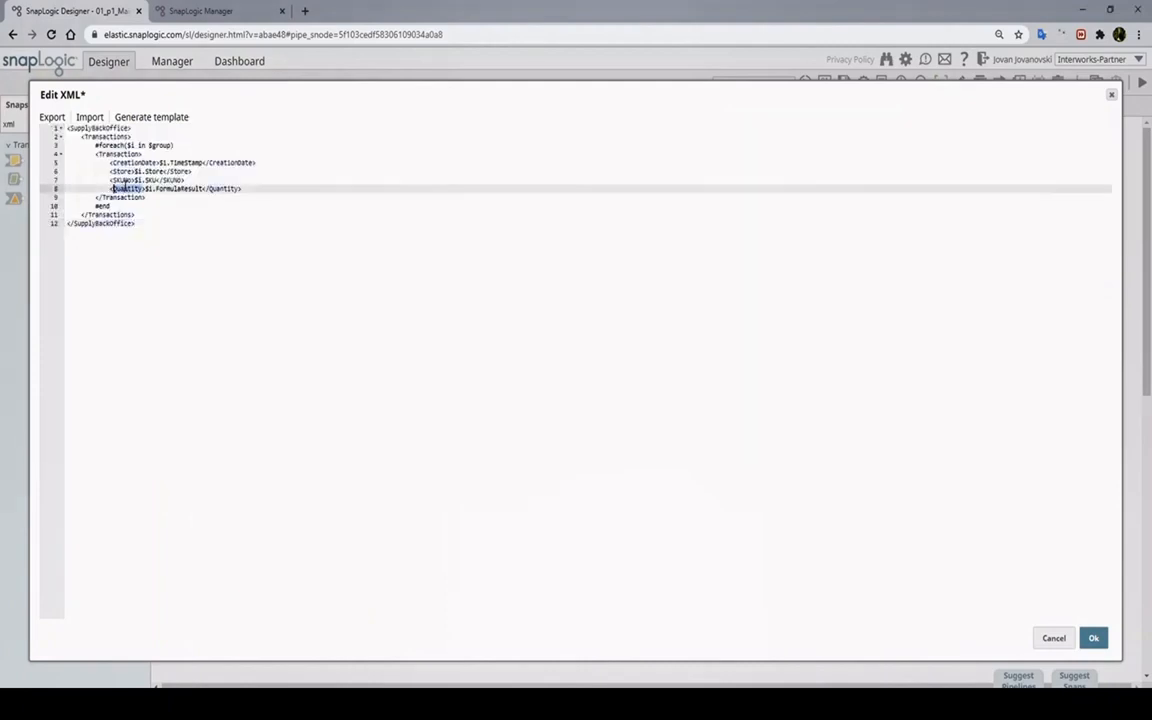
{"action": "left_click", "coordinate": [195, 260]}
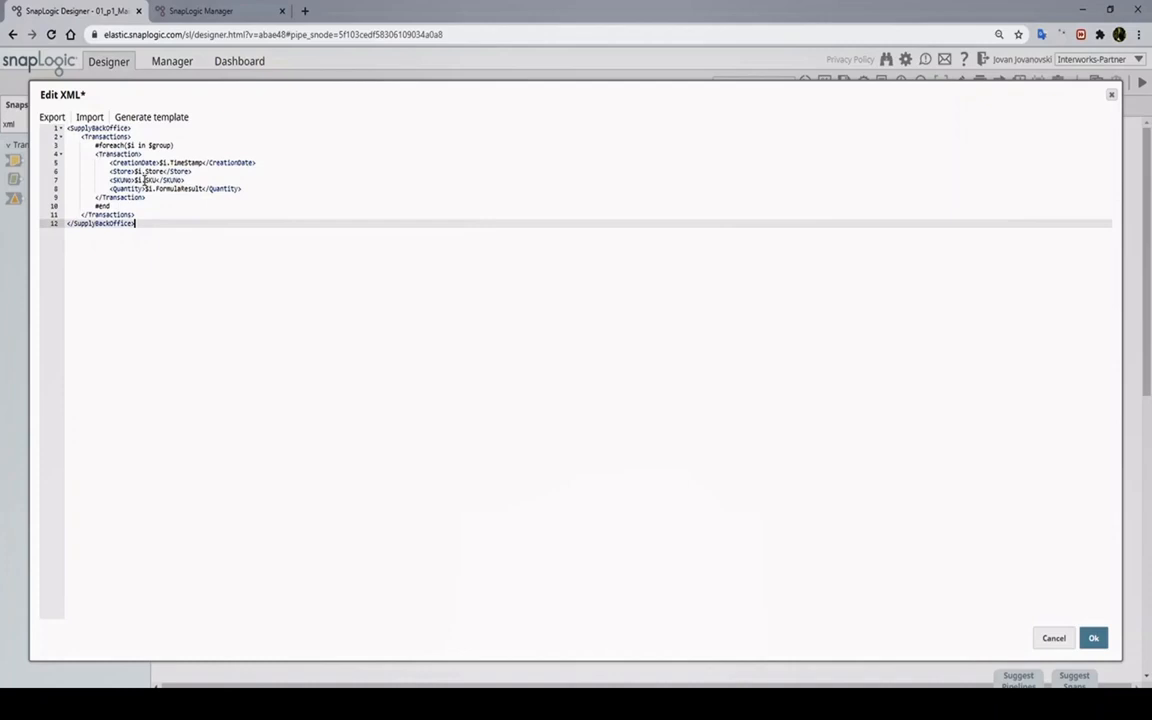
{"action": "left_click", "coordinate": [141, 162]}
{"action": "left_click", "coordinate": [244, 378]}
{"action": "left_click", "coordinate": [1092, 637]}
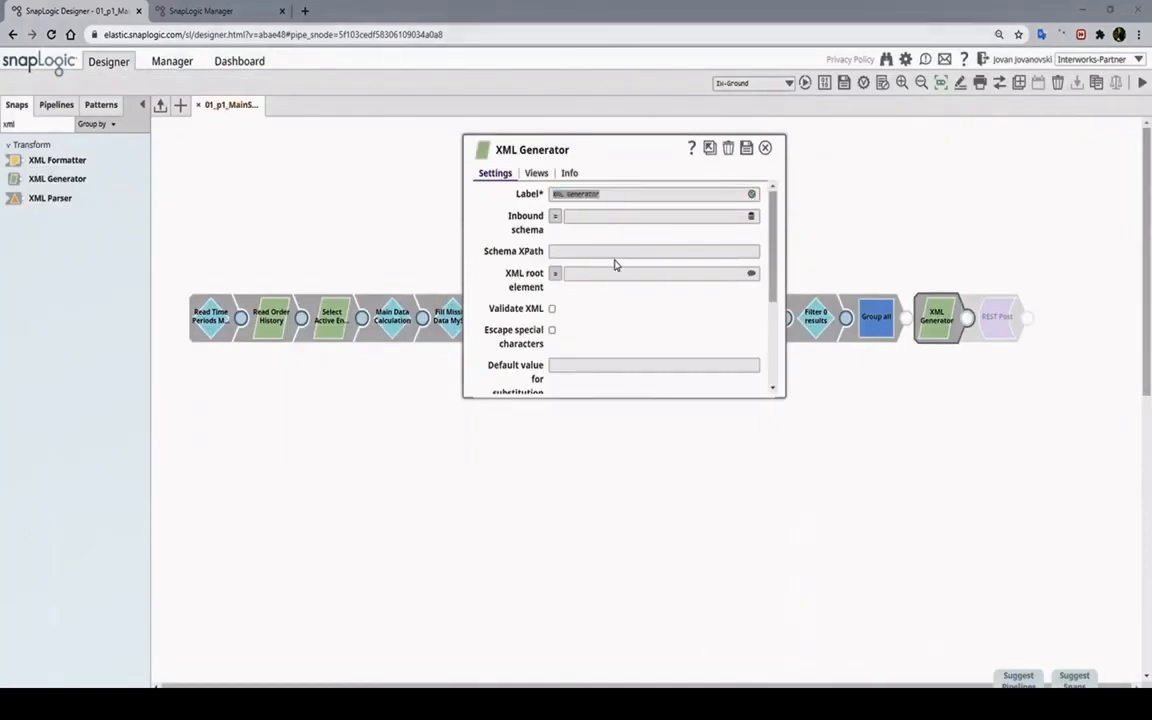
Step: Label the XML Generator snap "Crate XML SupplyORder" and save its settings
{"action": "triple_click", "coordinate": [597, 193]}
{"action": "type", "text": "Crate "}
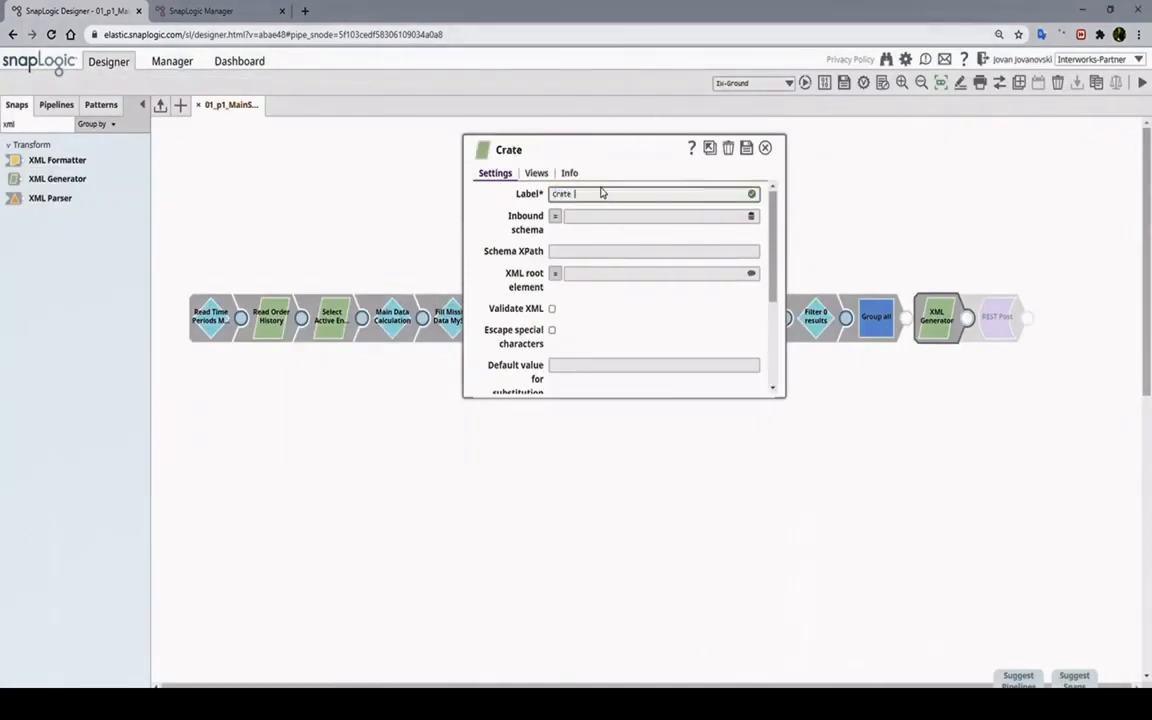
{"action": "type", "text": "XML SupplyORder"}
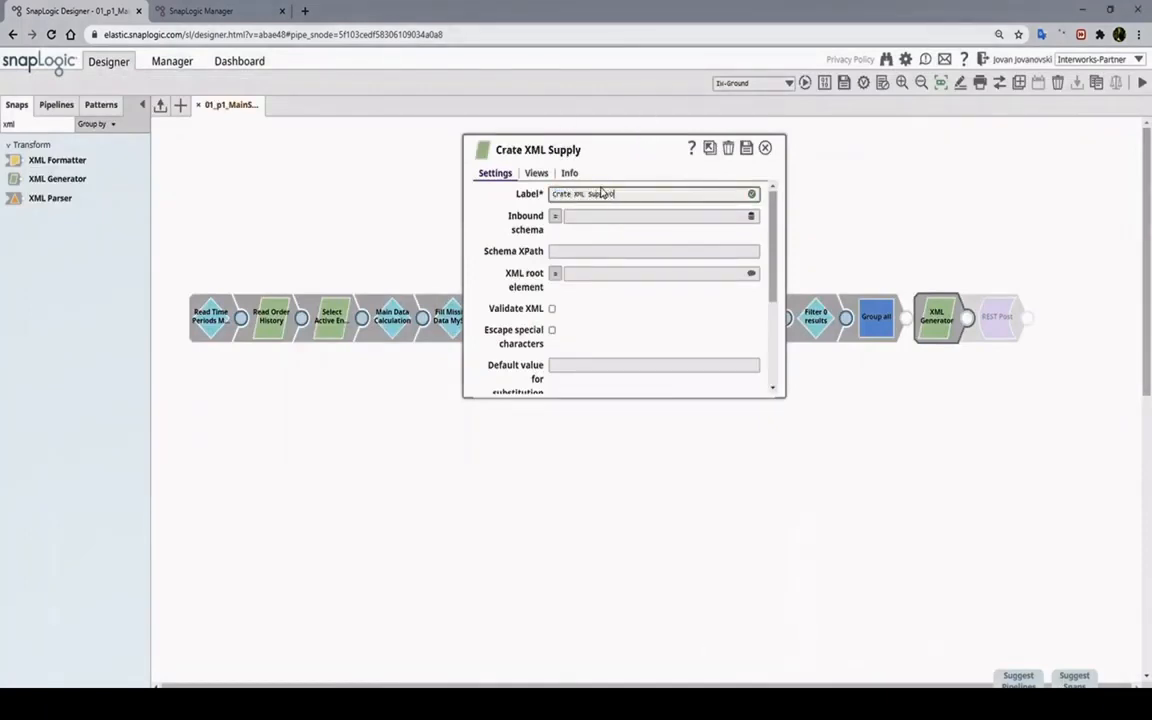
{"action": "left_click", "coordinate": [746, 148]}
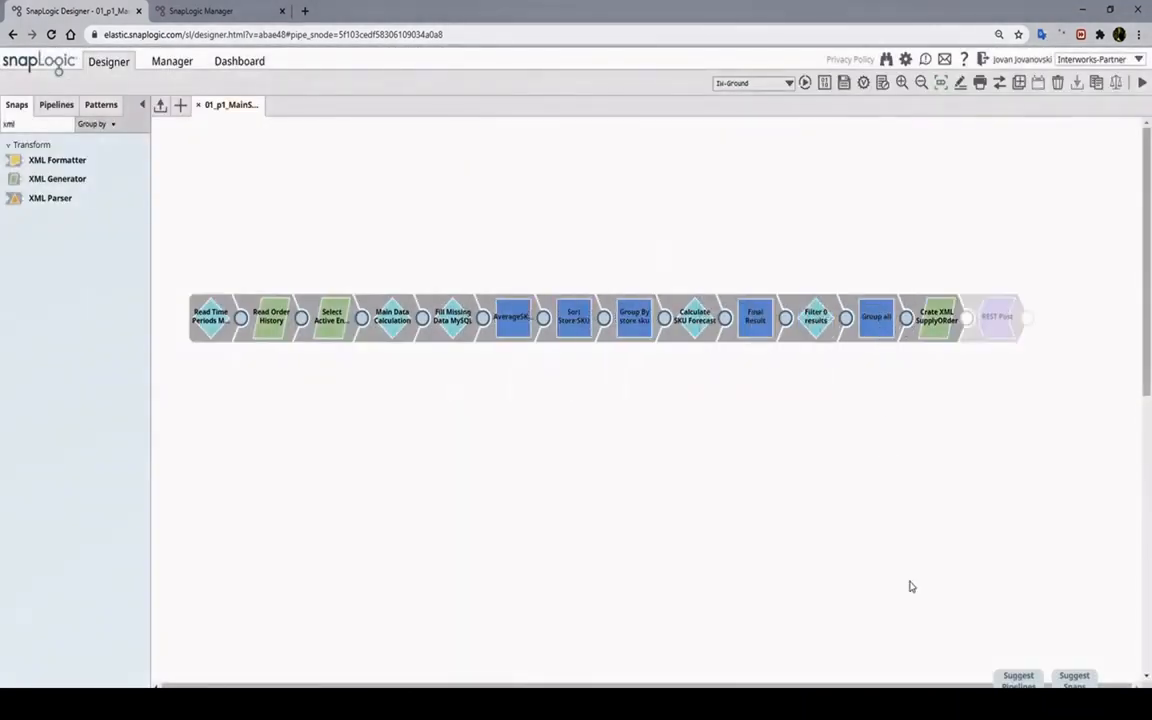
Step: Add a File Writer snap after Content to Binary and label it "Update Inventory"
{"action": "left_click", "coordinate": [20, 123]}
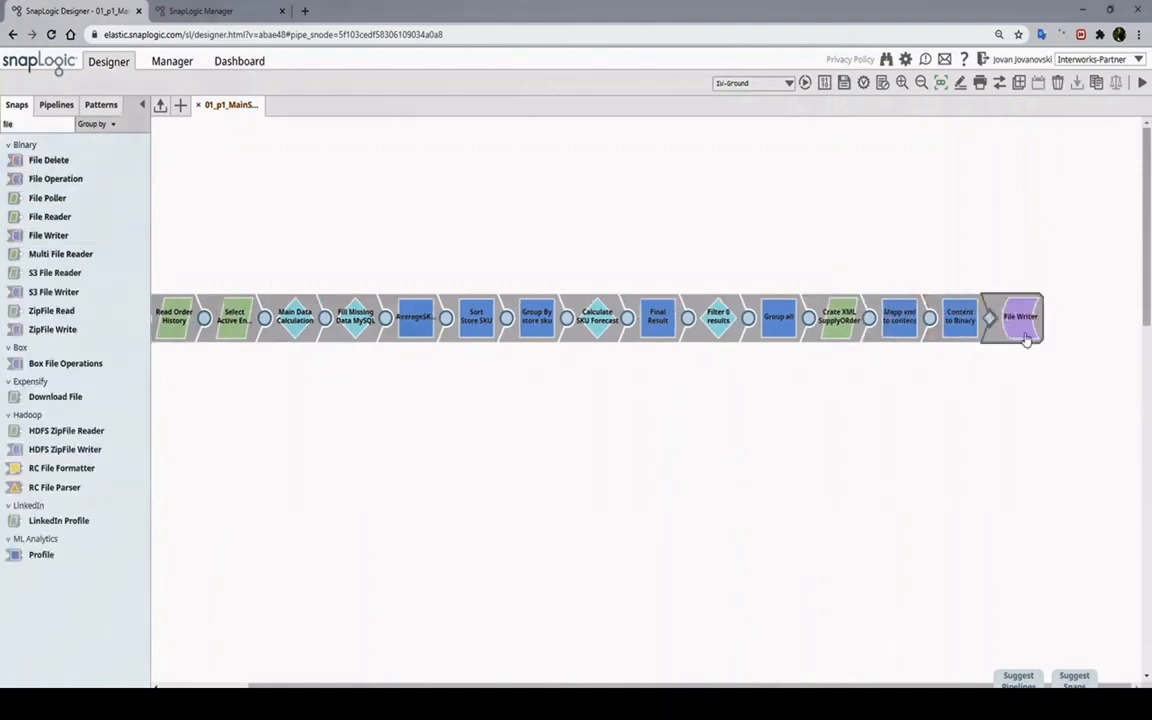
{"action": "left_click", "coordinate": [1022, 322]}
{"action": "left_click", "coordinate": [600, 216]}
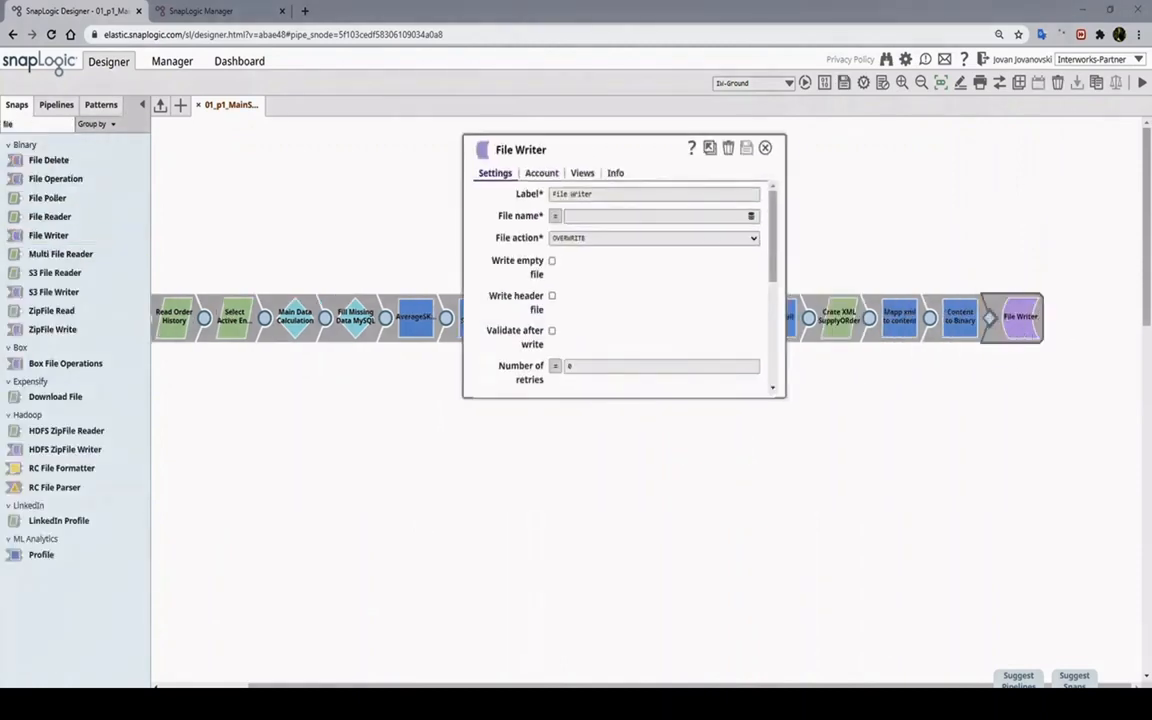
{"action": "triple_click", "coordinate": [601, 194]}
{"action": "type", "text": "Update Inventory"}
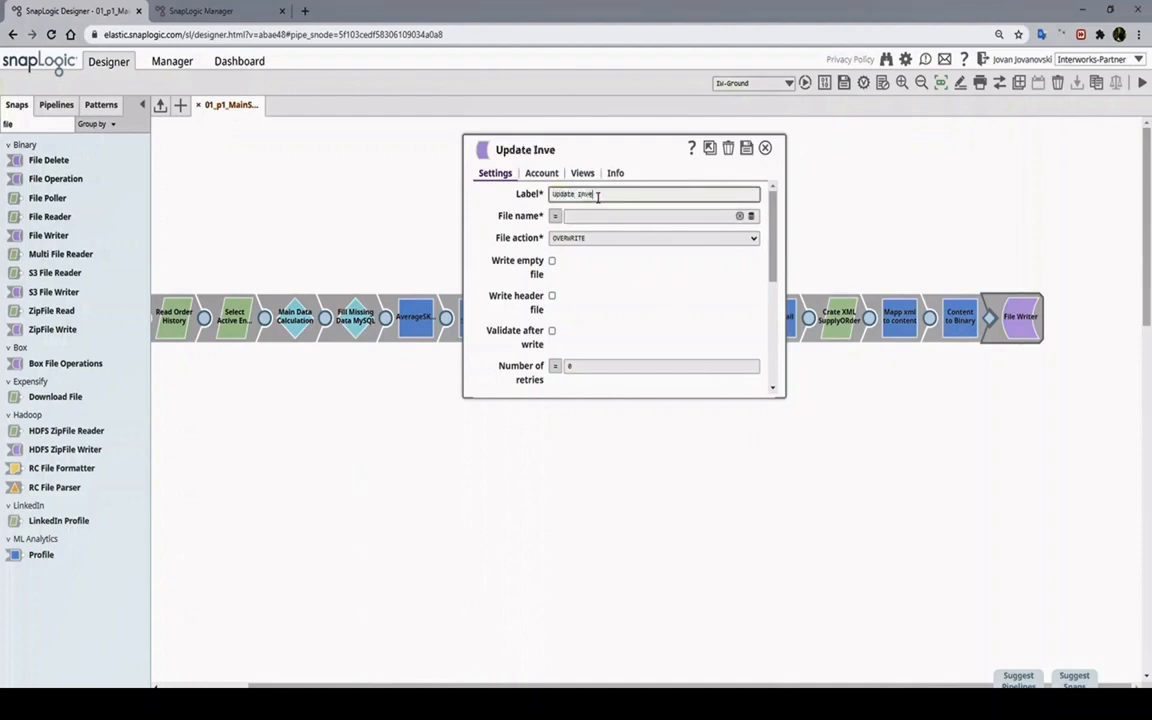
{"action": "left_click", "coordinate": [746, 148]}
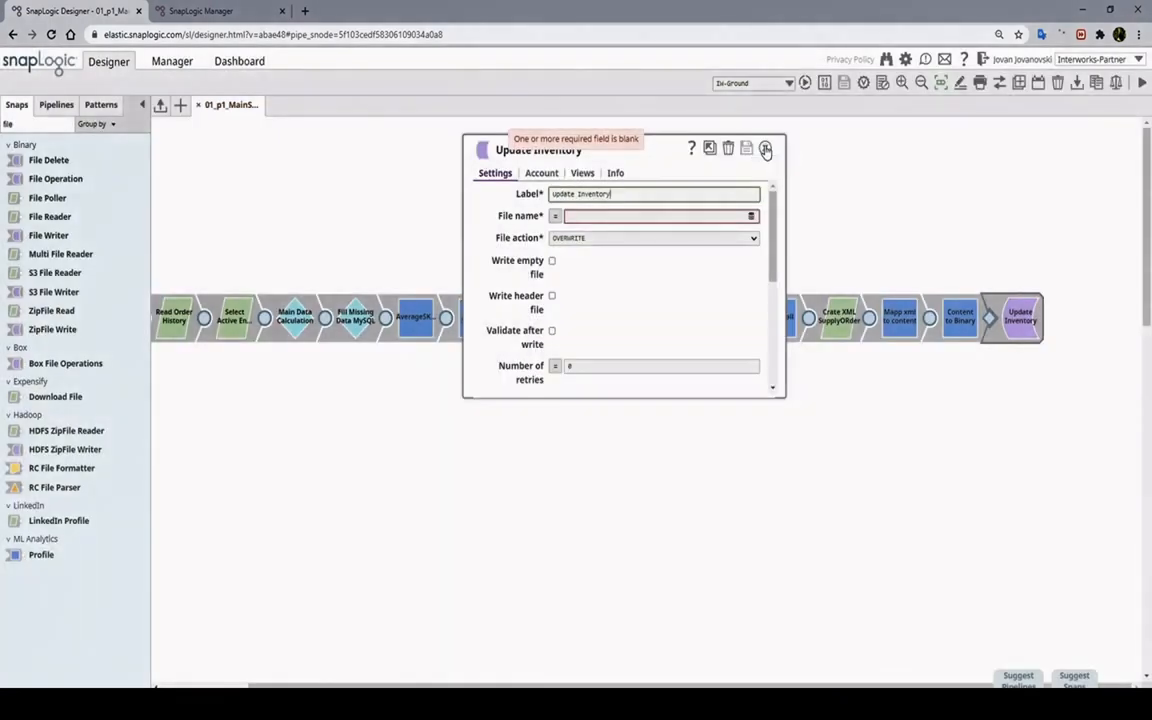
{"action": "left_click", "coordinate": [765, 149]}
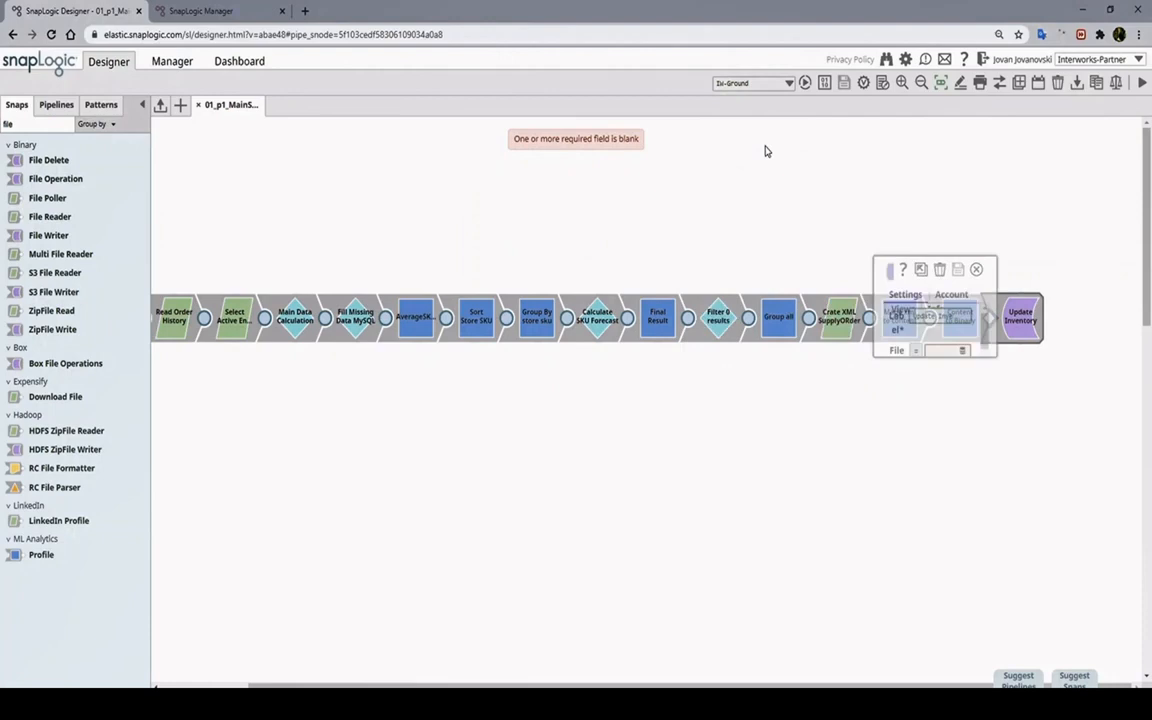
Step: Look through the pipelines stored in the SlWorks/SupplyChain project, first in Designer and also in Manager
{"action": "left_click", "coordinate": [969, 83]}
{"action": "left_click", "coordinate": [45, 108]}
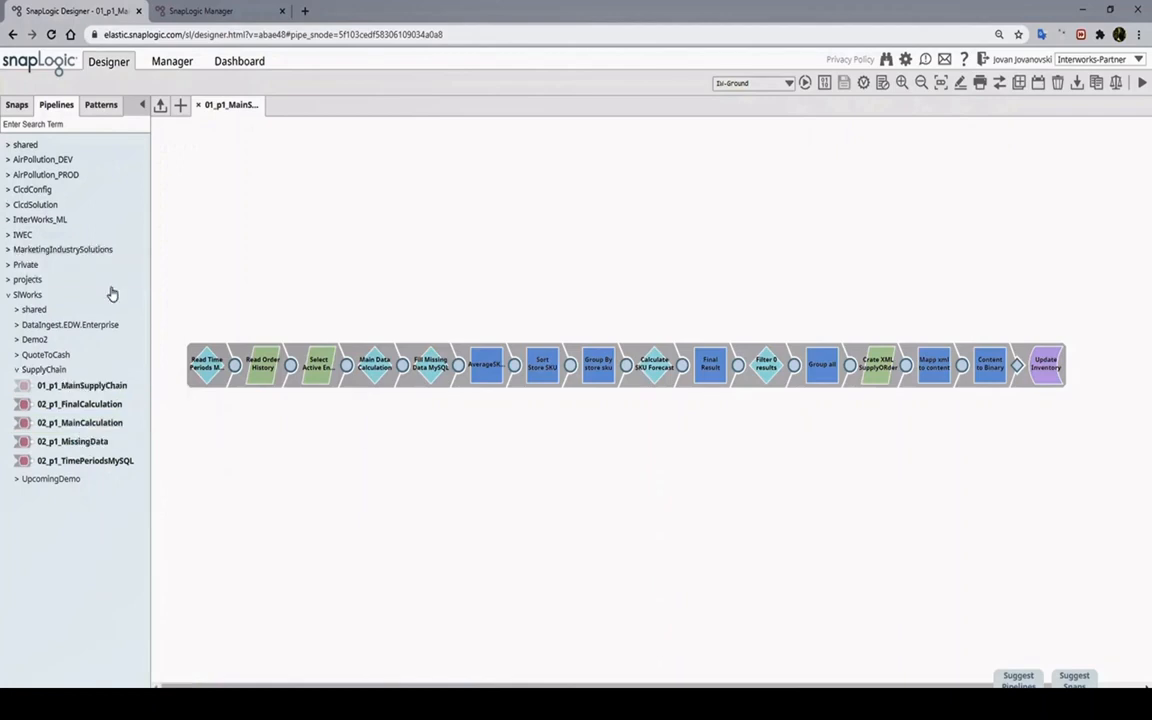
{"action": "left_click", "coordinate": [231, 8]}
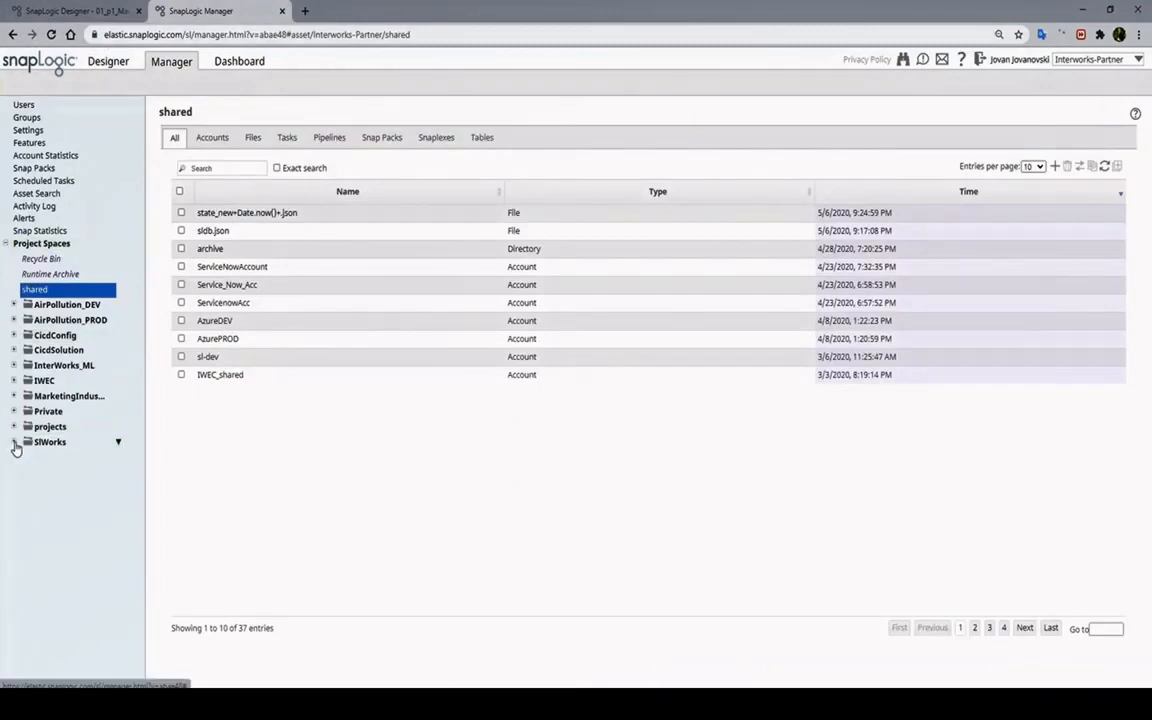
{"action": "left_click", "coordinate": [14, 442]}
{"action": "left_click", "coordinate": [50, 518]}
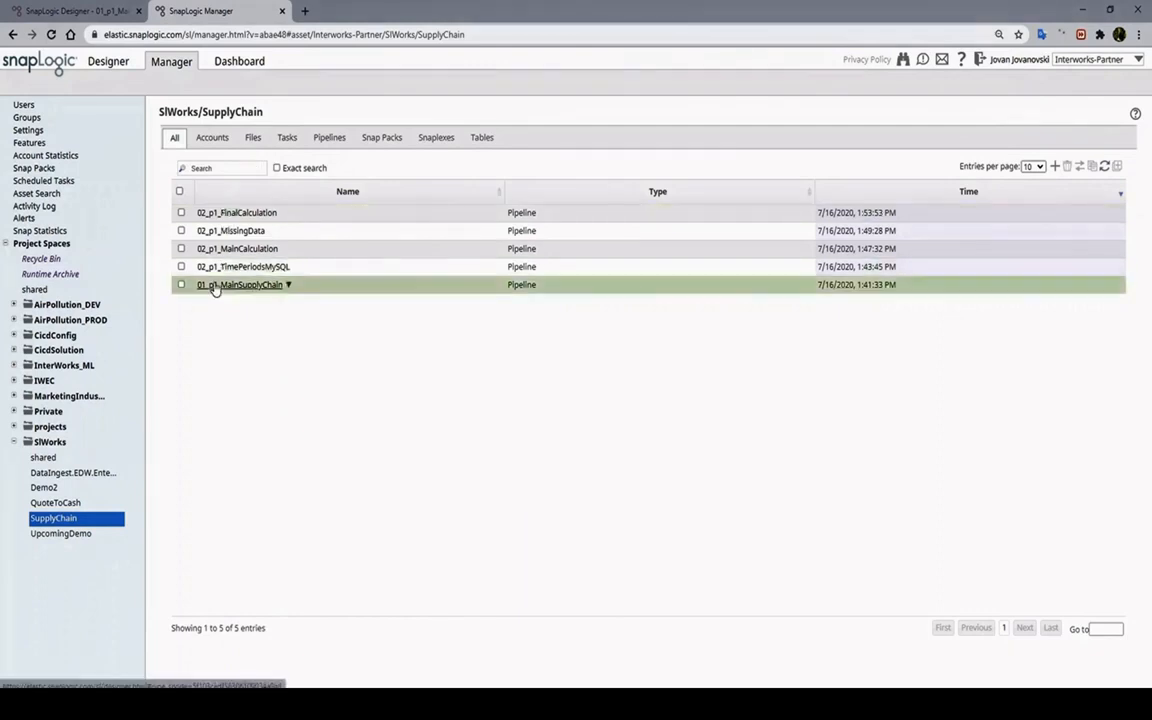
Step: Review the task creation settings for the 01_p1_MainSupplyChain pipeline in Designer and close them without creating a task
{"action": "left_click", "coordinate": [75, 10]}
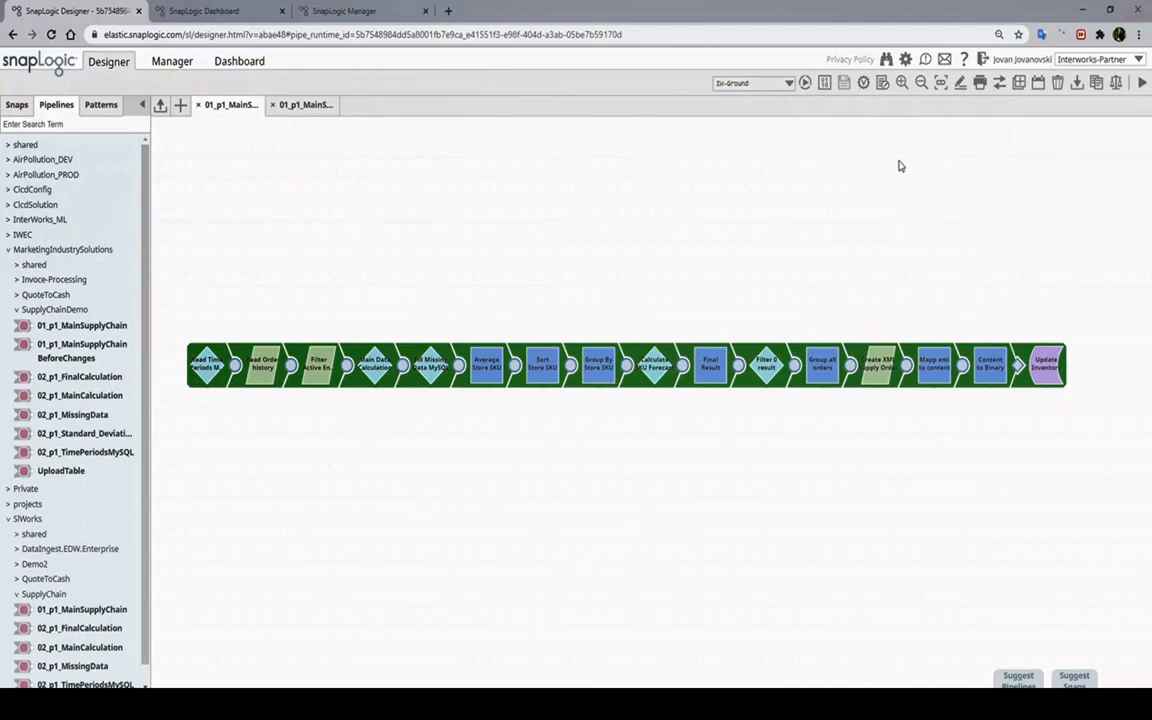
{"action": "left_click", "coordinate": [960, 86]}
{"action": "left_click", "coordinate": [961, 89]}
{"action": "left_click", "coordinate": [1037, 86]}
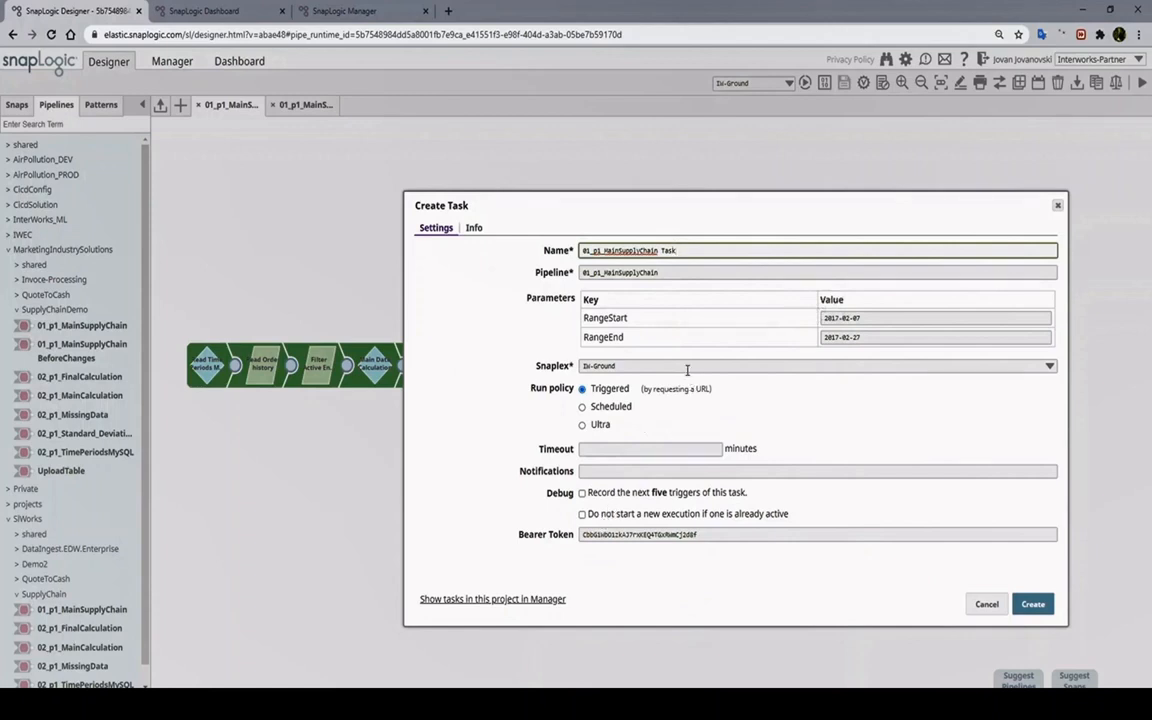
{"action": "left_click", "coordinate": [988, 606]}
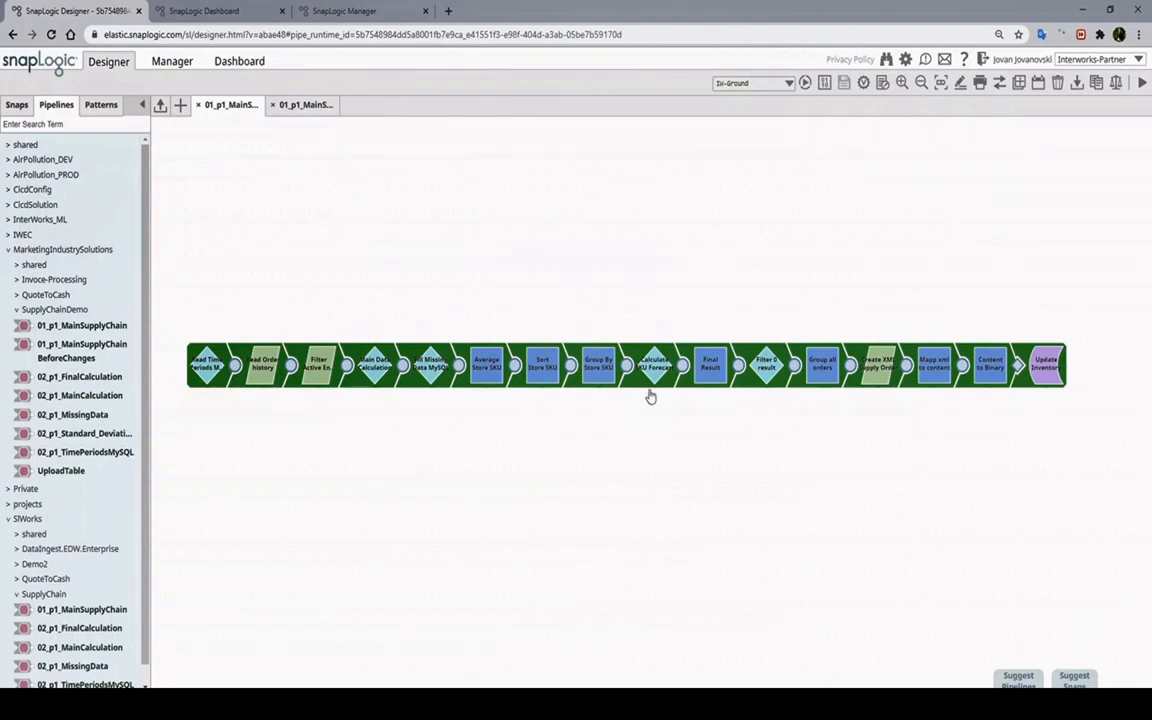
Step: Switch to the SnapLogic Dashboard and expand the 01_p1_MainSupplyChain run to examine its child pipeline executions
{"action": "left_click", "coordinate": [220, 10]}
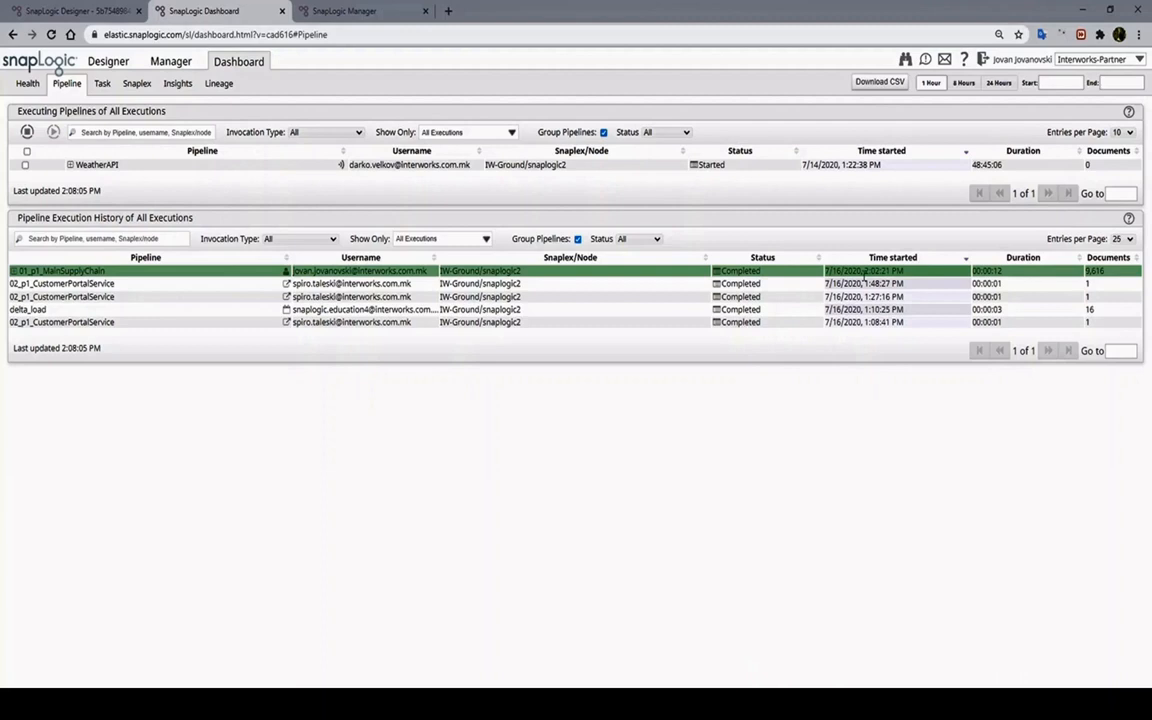
{"action": "left_click_drag", "start_coordinate": [993, 275], "coordinate": [1002, 272]}
{"action": "left_click", "coordinate": [12, 270]}
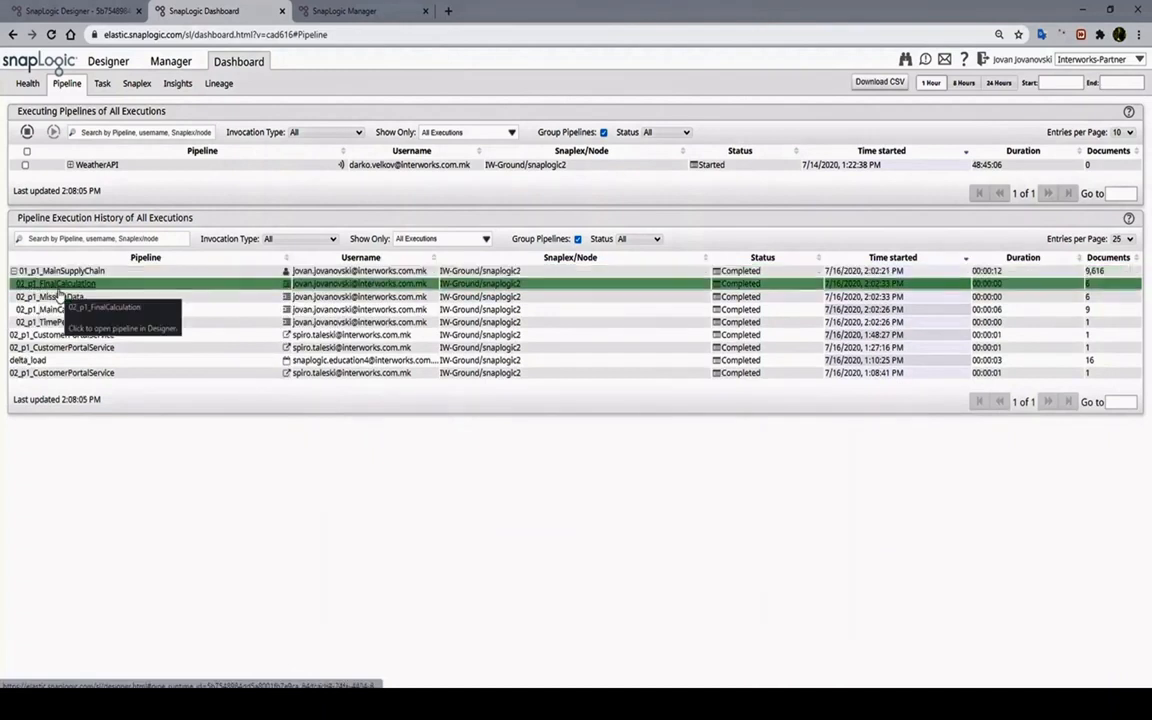